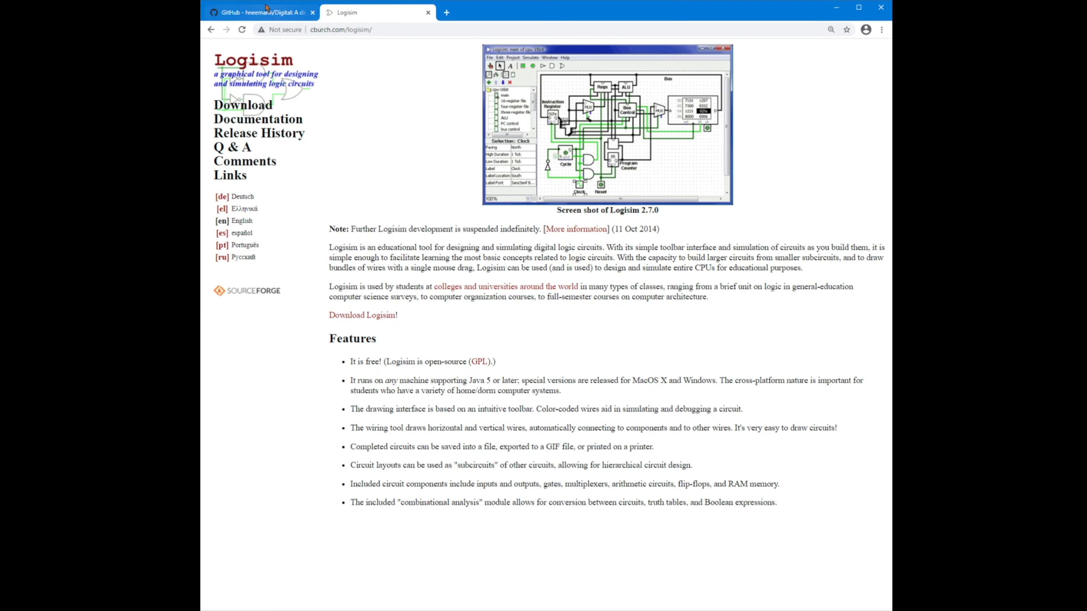
Step: Switch Chrome to the hneemann/Digital GitHub repository tab
left_click(262, 15)
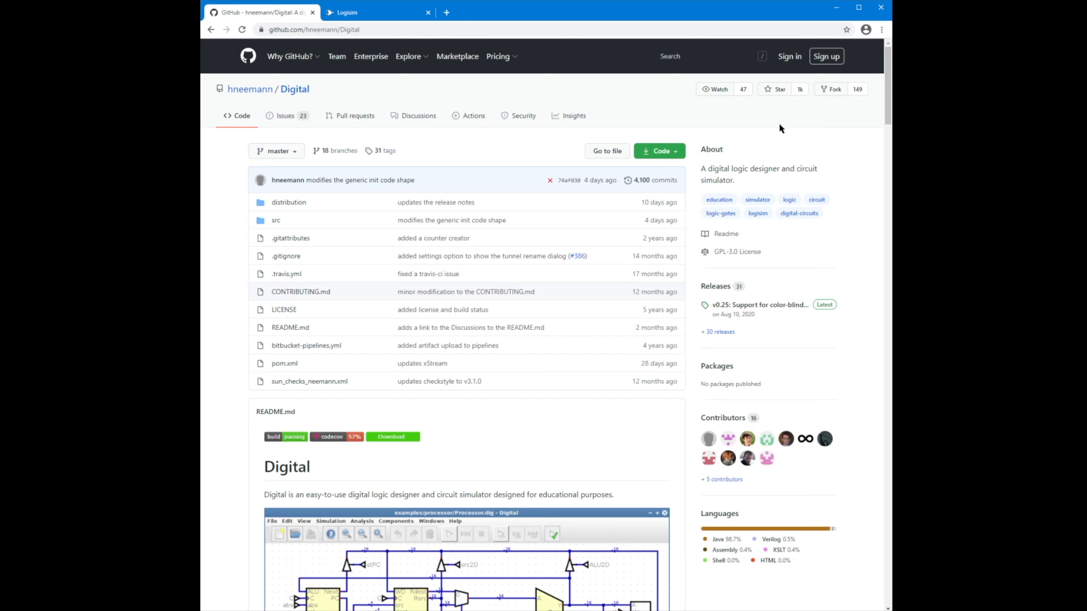
Step: Select the repository URL, scroll the README to Download and Installation, then switch to Digital
mouse_move(271, 95)
left_click(392, 30)
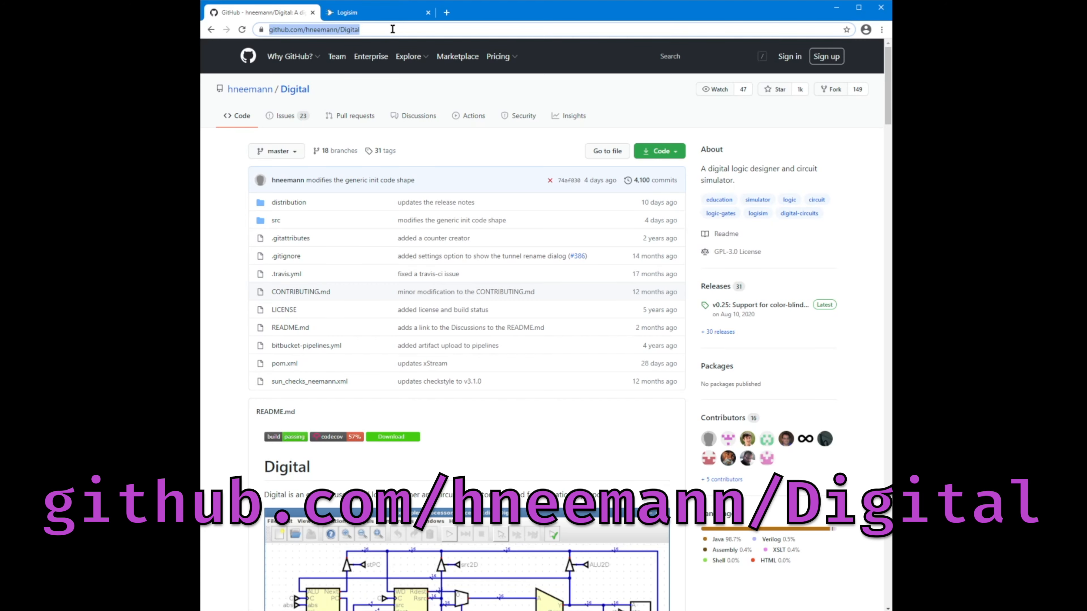
scroll(744, 440, "down", 10)
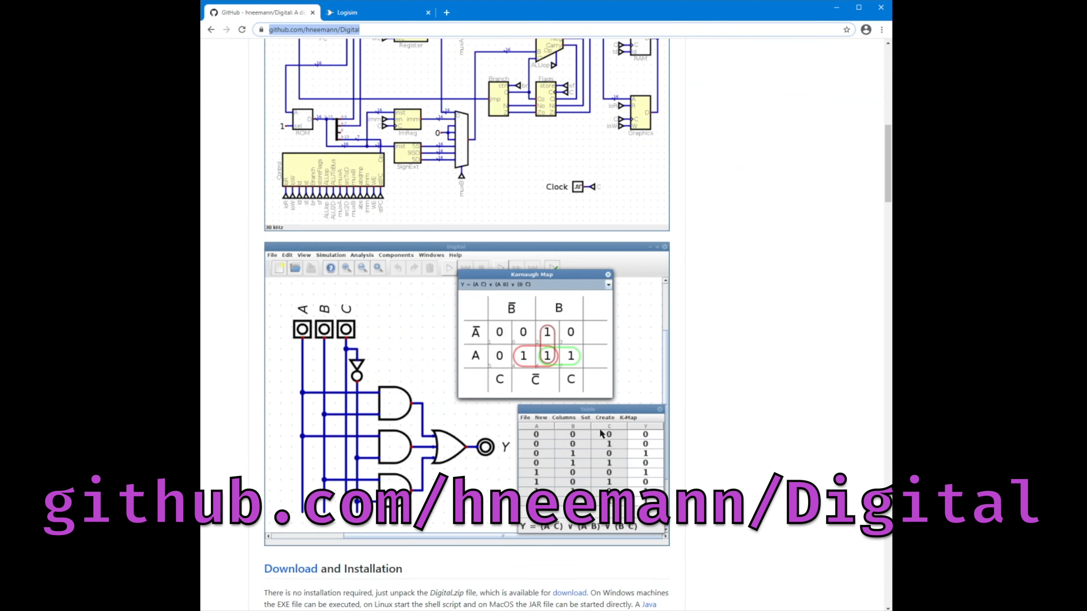
scroll(744, 440, "down", 5)
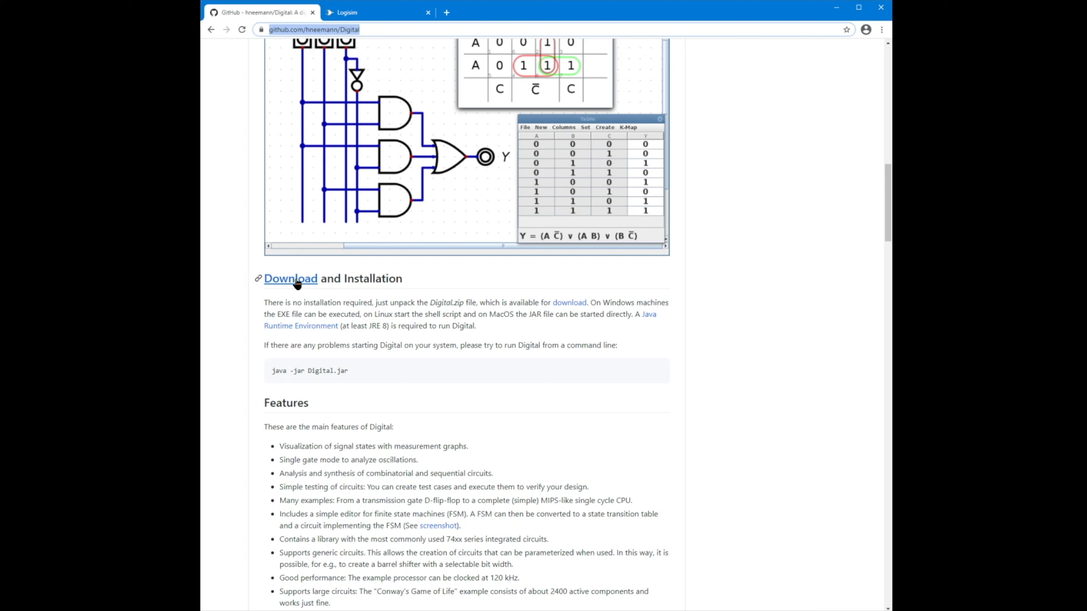
key("alt+Tab")
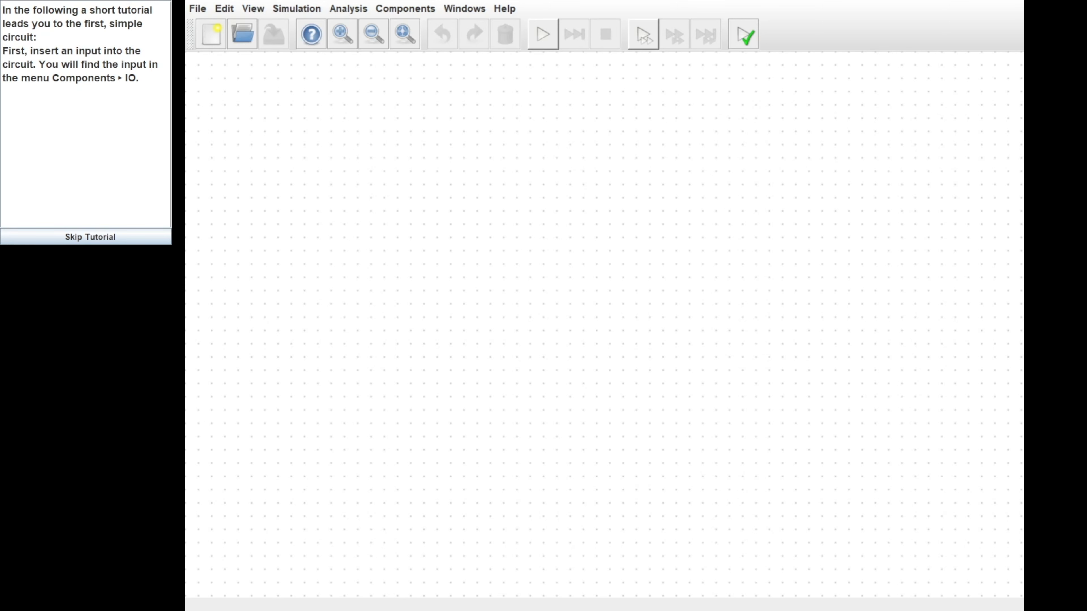
Step: Place an Input component from Components > IO on the canvas
left_click(409, 8)
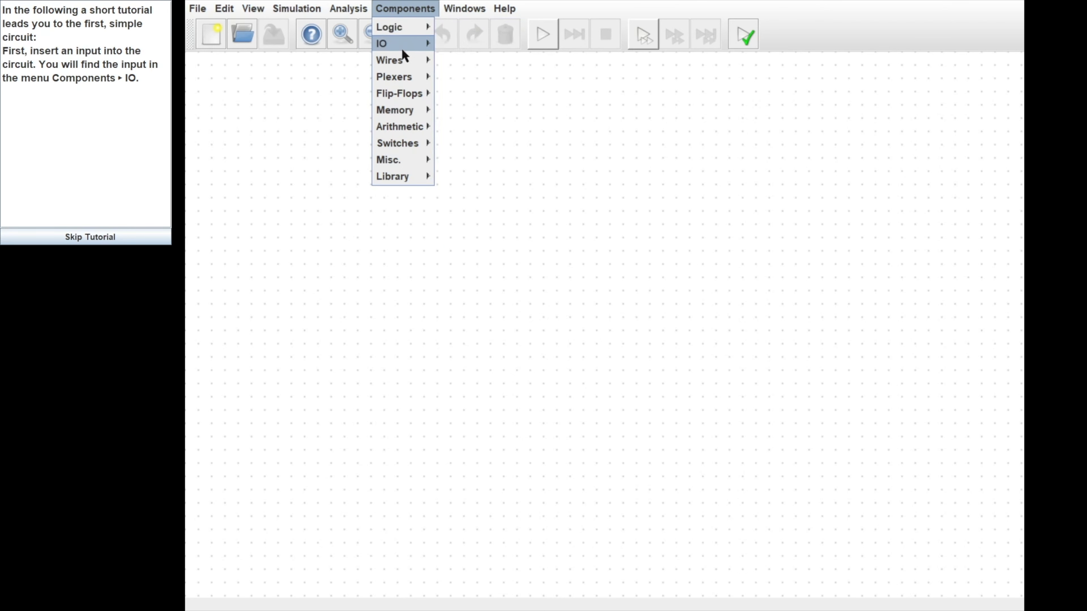
mouse_move(402, 48)
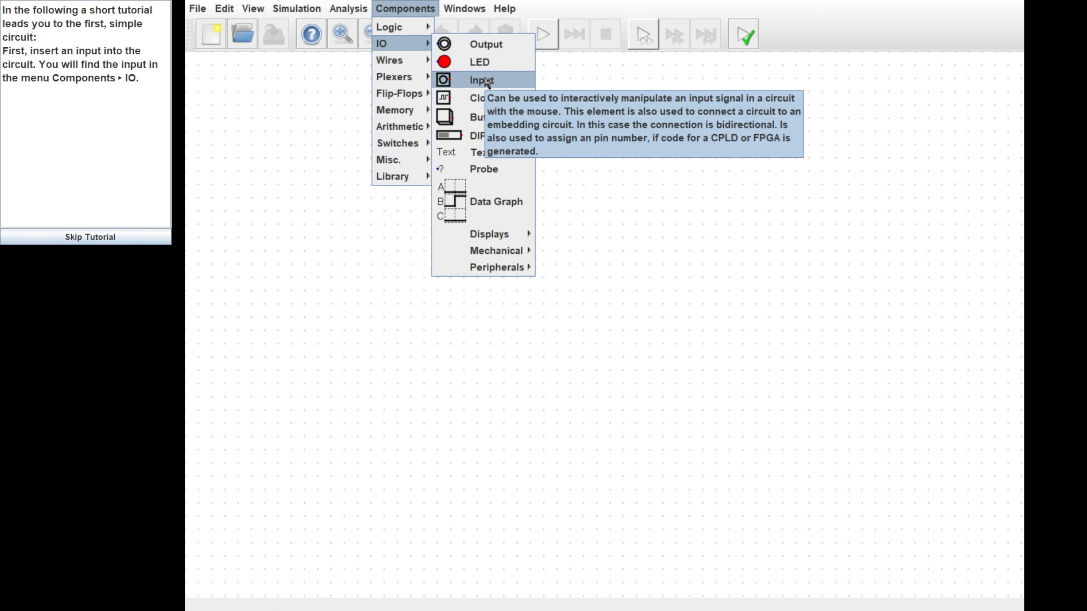
left_click(484, 80)
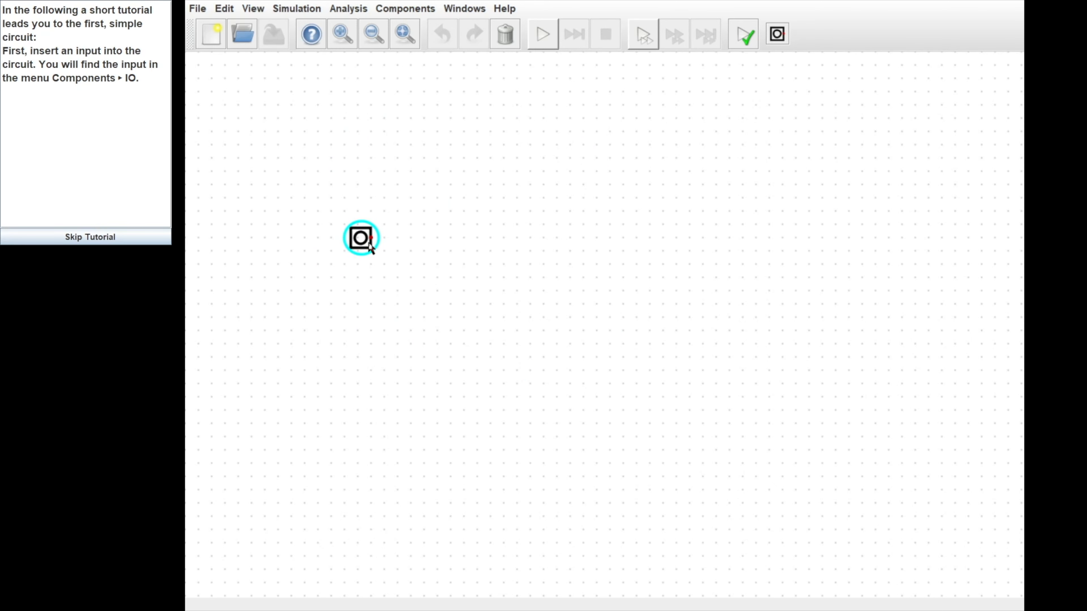
left_click(370, 246)
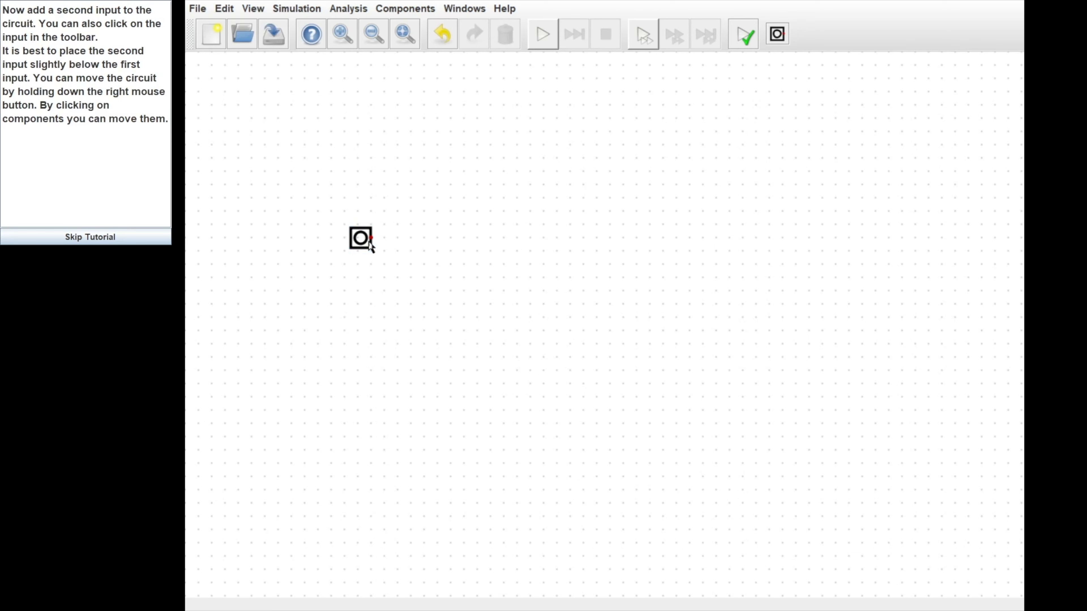
Step: Place a second Input directly below the first using the toolbar Input button
left_click(403, 10)
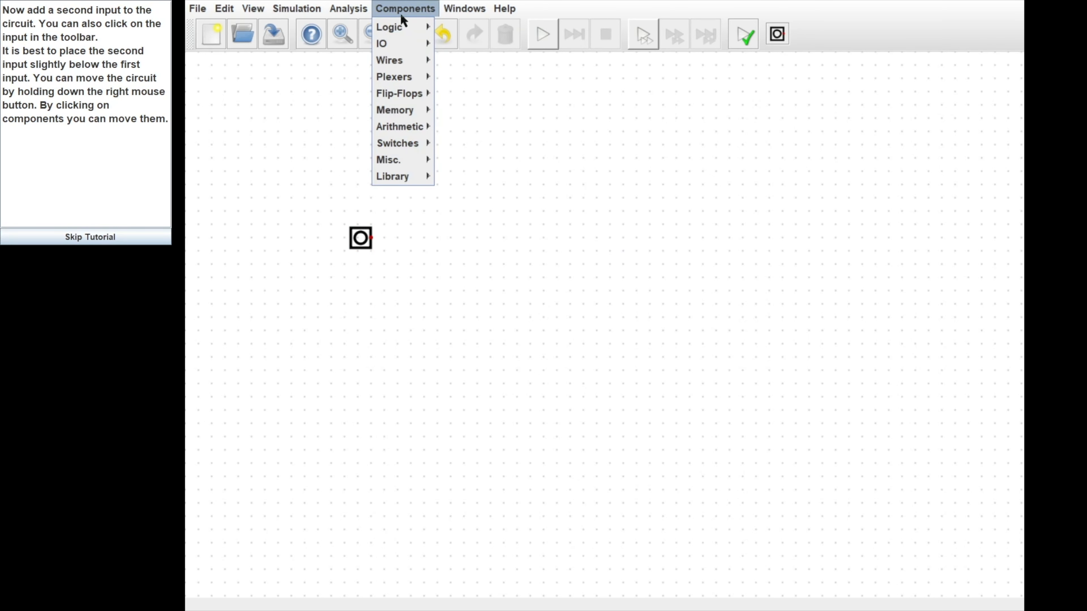
left_click(403, 10)
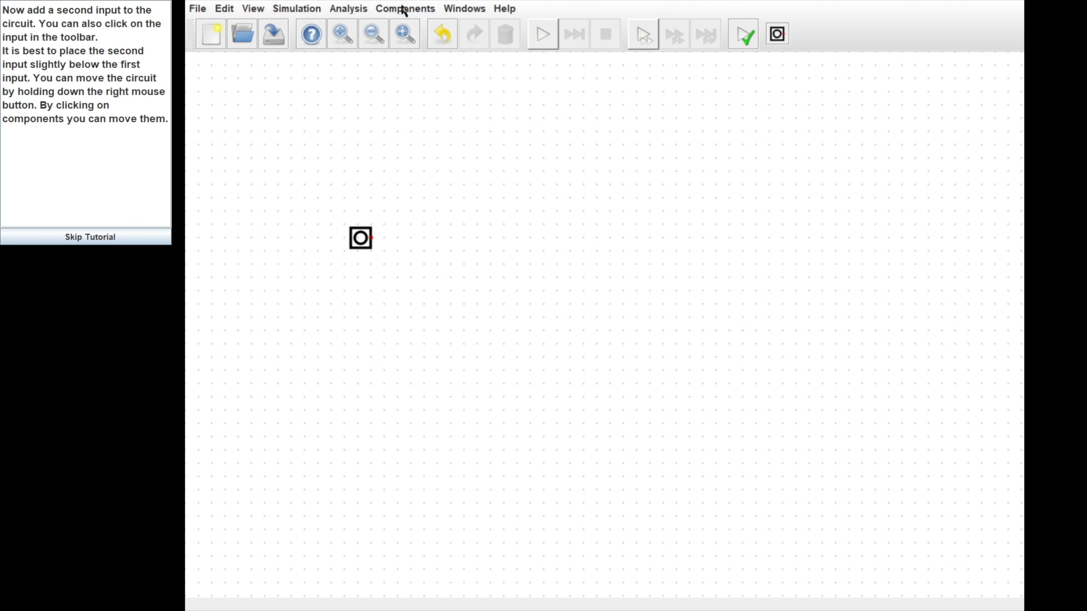
left_click(777, 34)
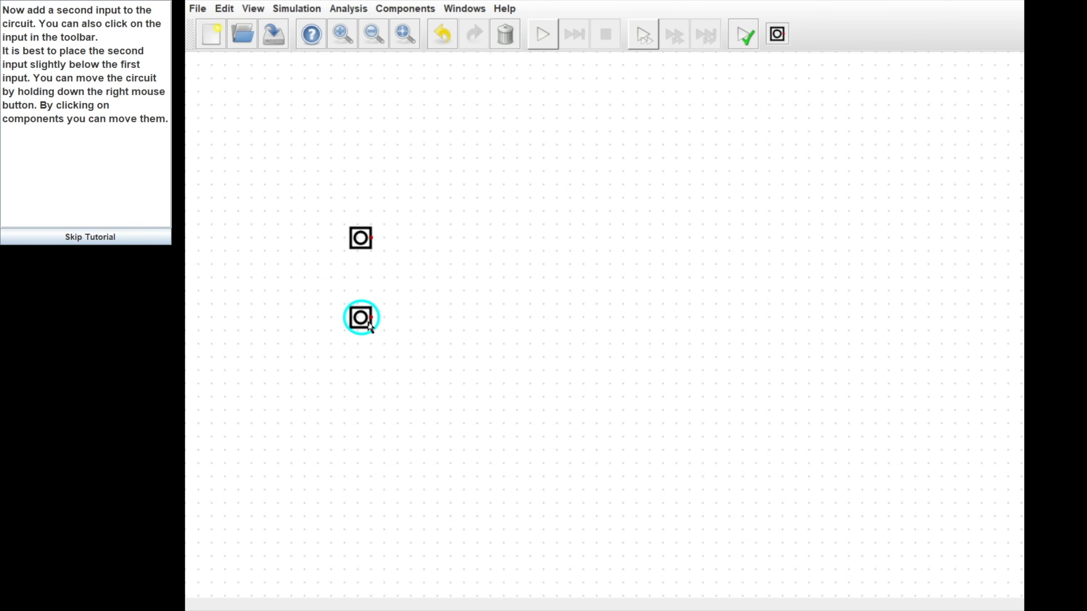
left_click(370, 326)
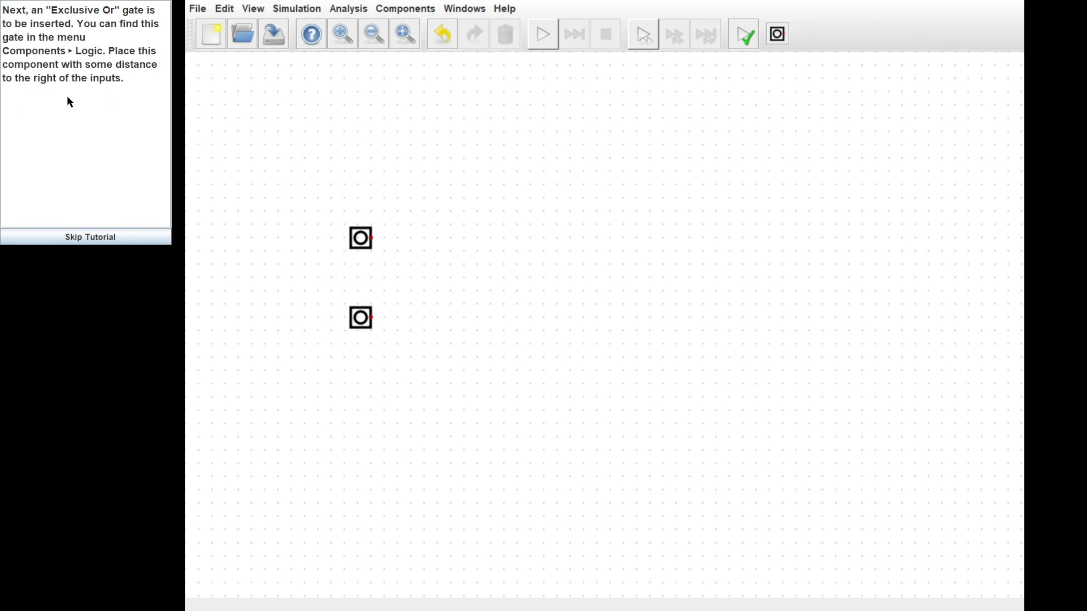
Step: Place an XOr gate from Components > Logic to the right of the inputs
left_click(399, 13)
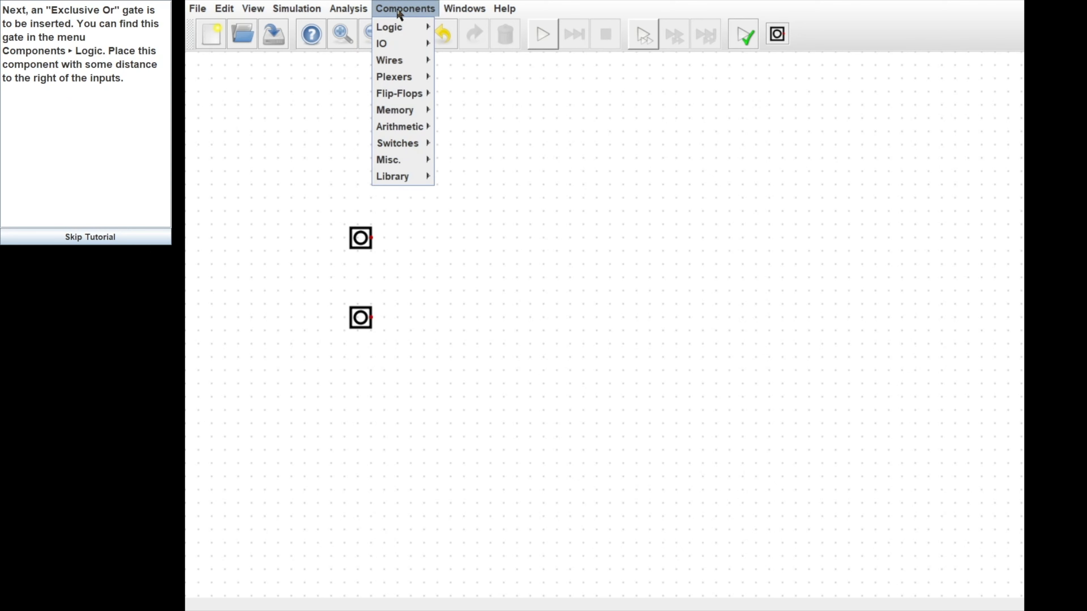
mouse_move(390, 27)
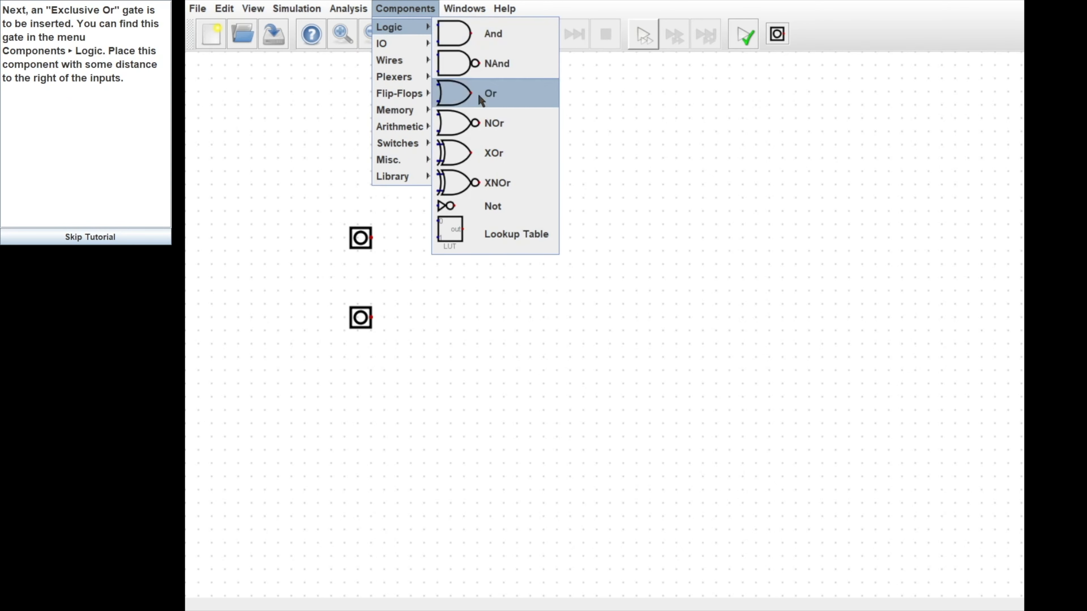
left_click(490, 162)
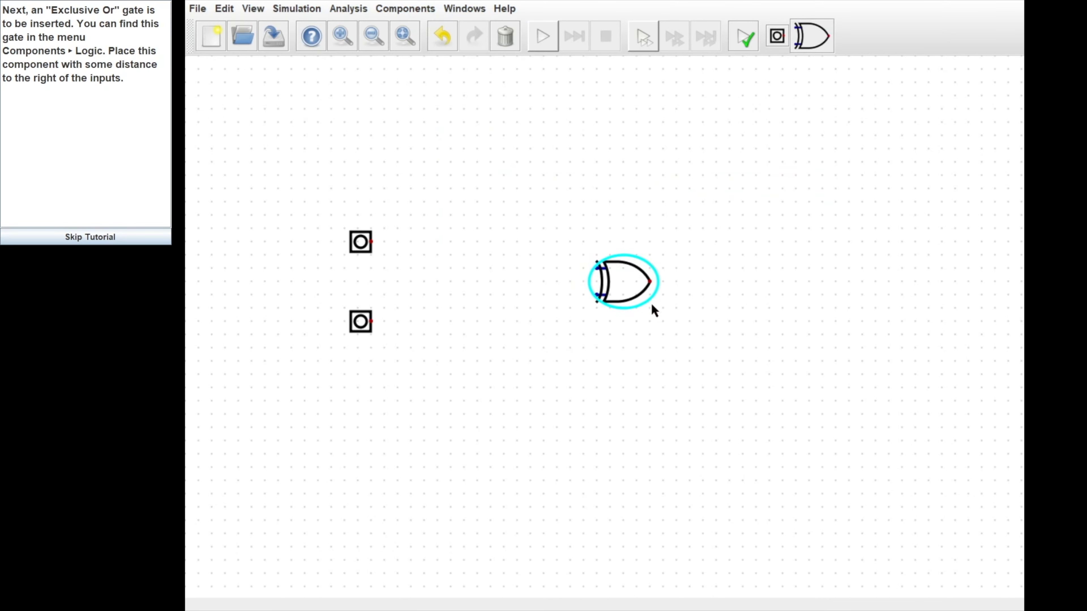
left_click(621, 289)
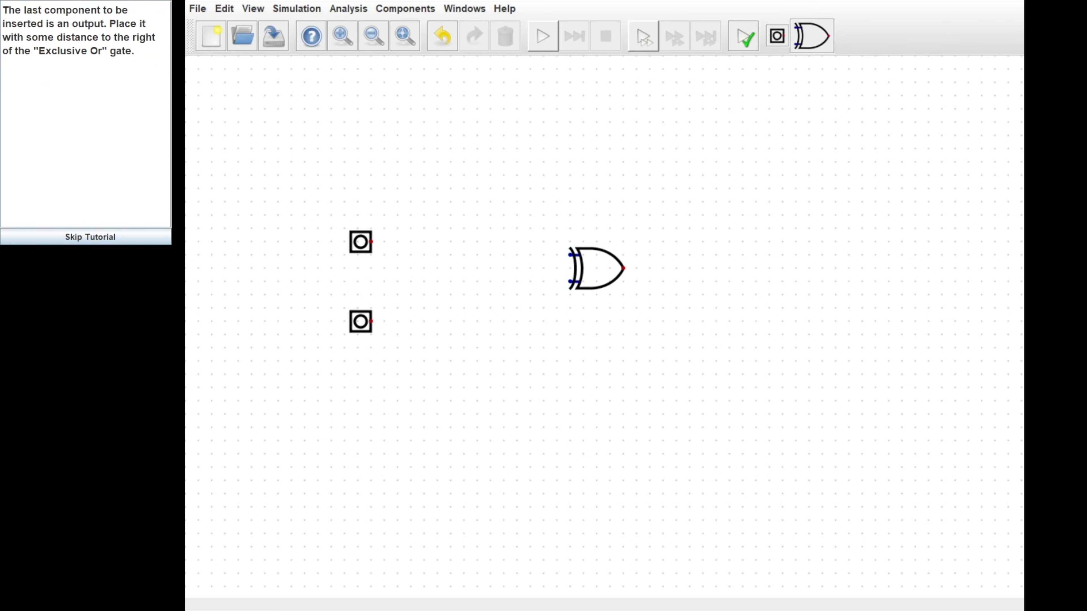
Step: Place an Output component further right of the XOr gate
left_click(404, 8)
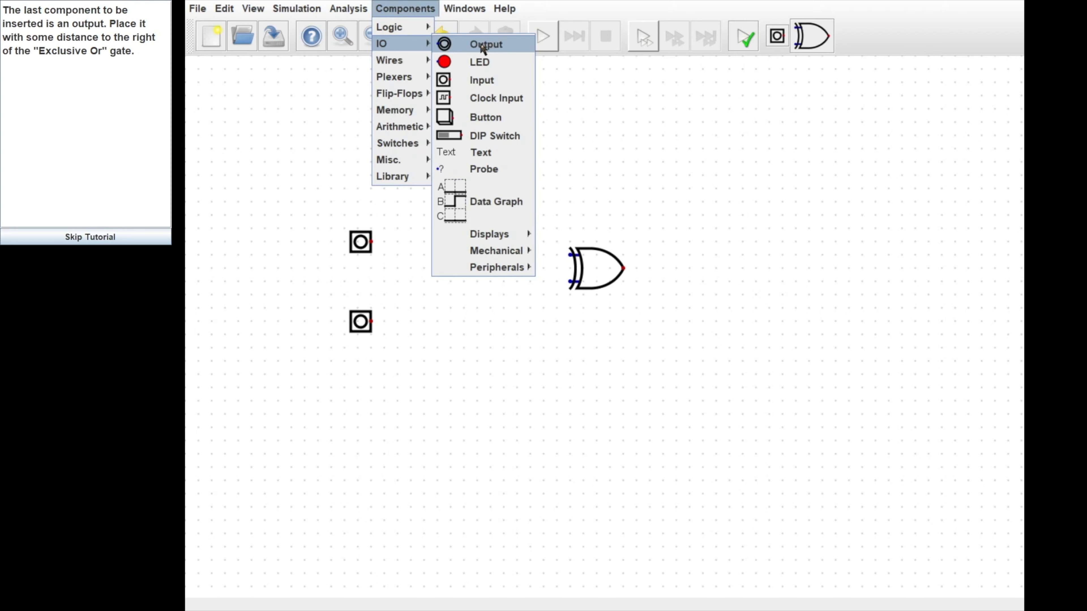
left_click(482, 44)
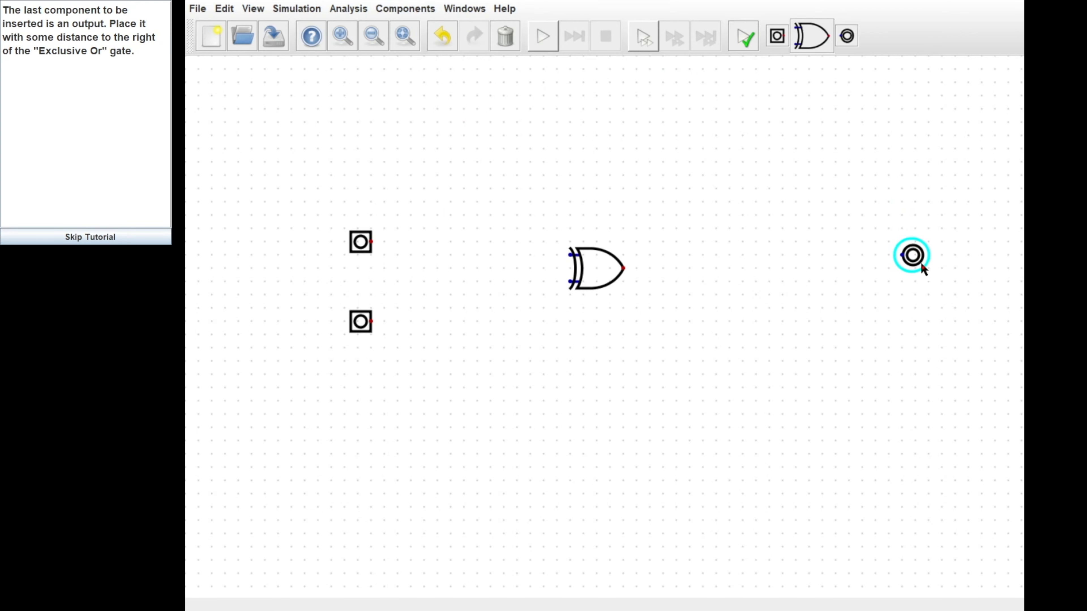
left_click(804, 273)
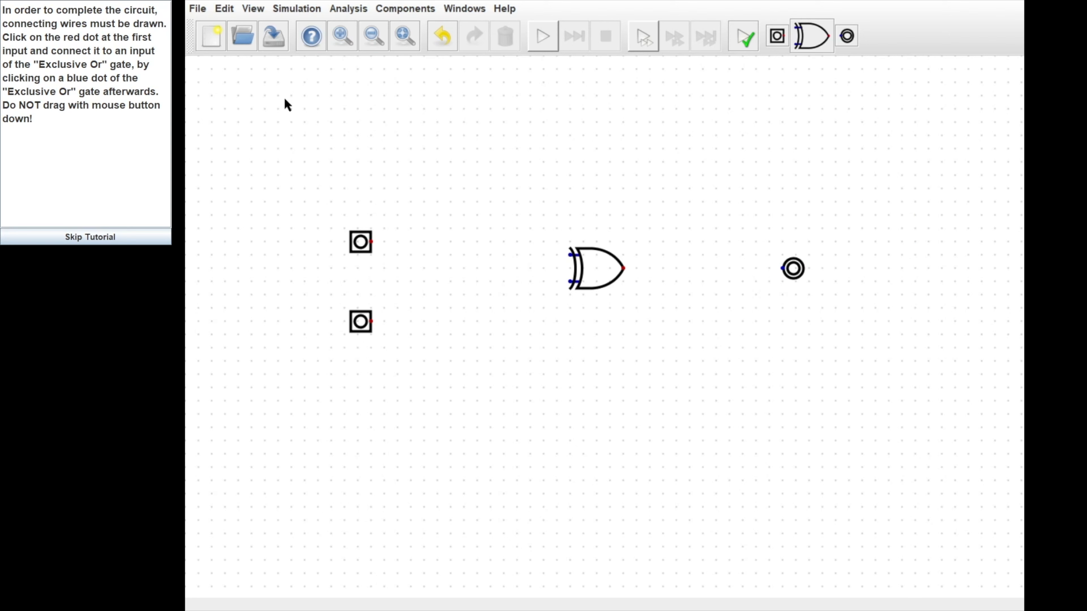
Step: Nudge the XOr gate slightly lower, midway between the two inputs
left_click(593, 269)
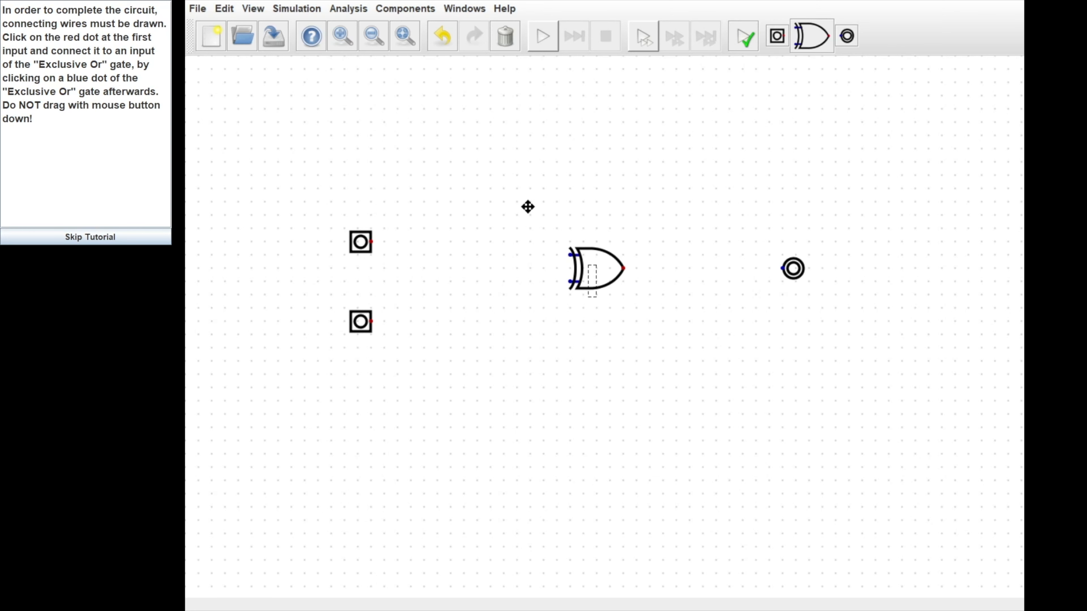
left_click_drag(596, 264, 545, 214)
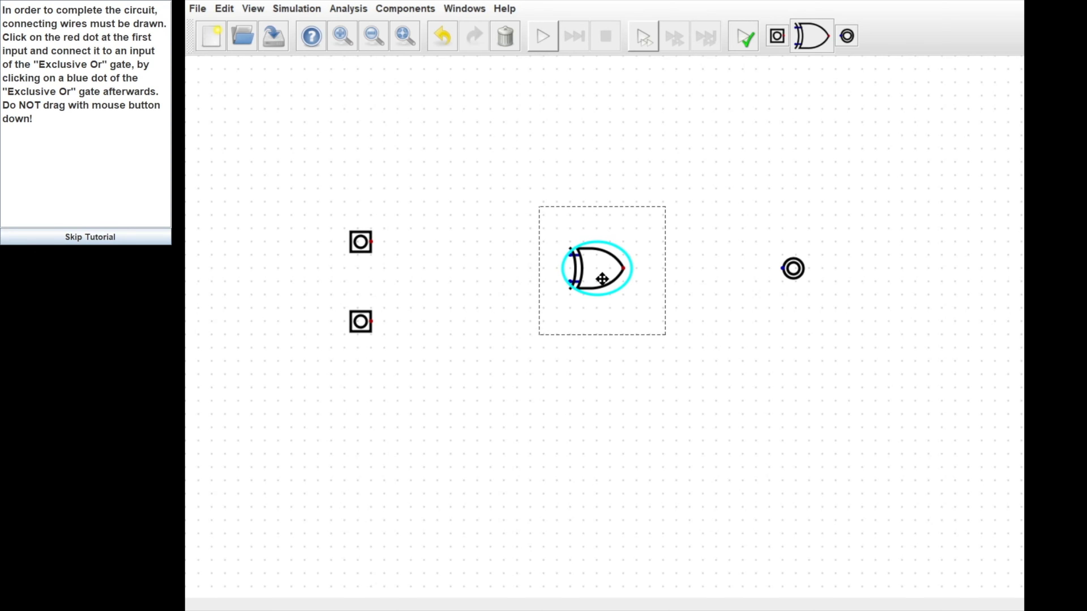
left_click_drag(601, 286, 598, 299)
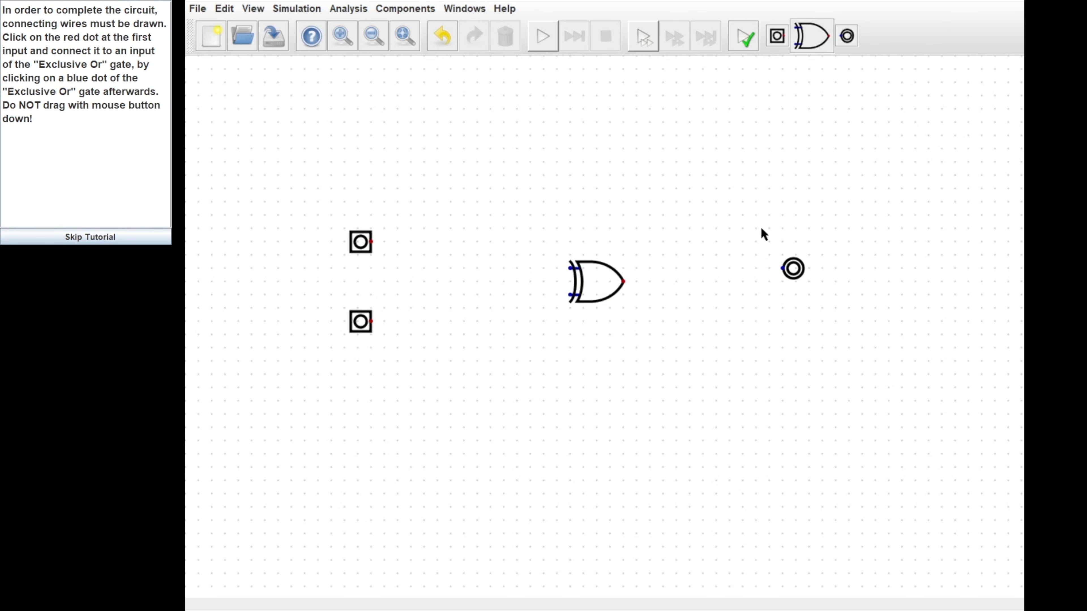
Step: Move the Output down and slightly left, level with the XOr gate's output
left_click(779, 270)
left_click_drag(780, 270, 780, 283)
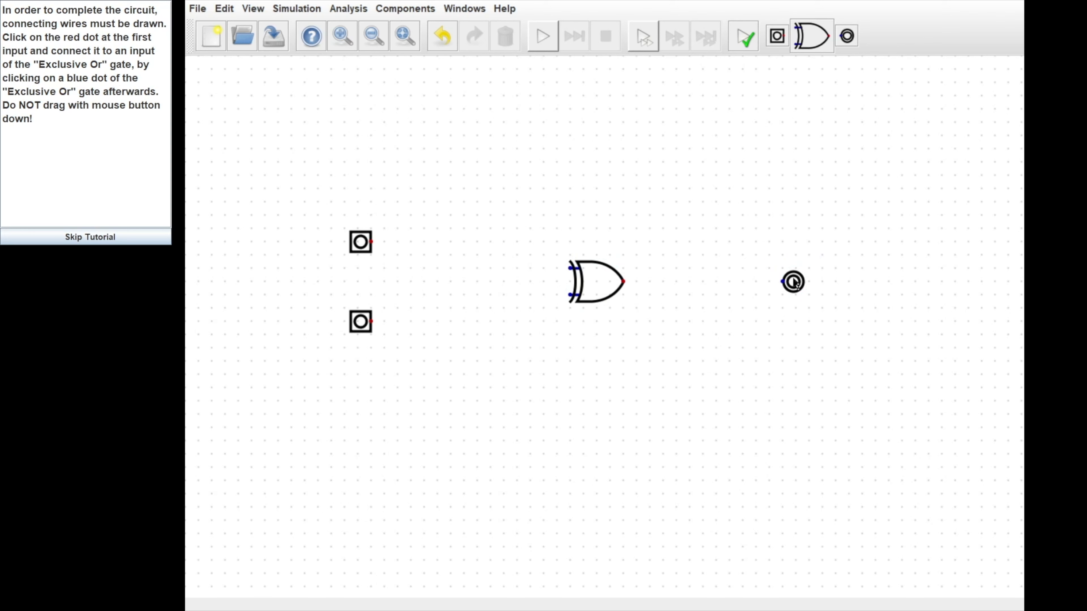
mouse_move(793, 284)
left_mouse_down()
mouse_move(726, 257)
mouse_move(780, 275)
left_mouse_up()
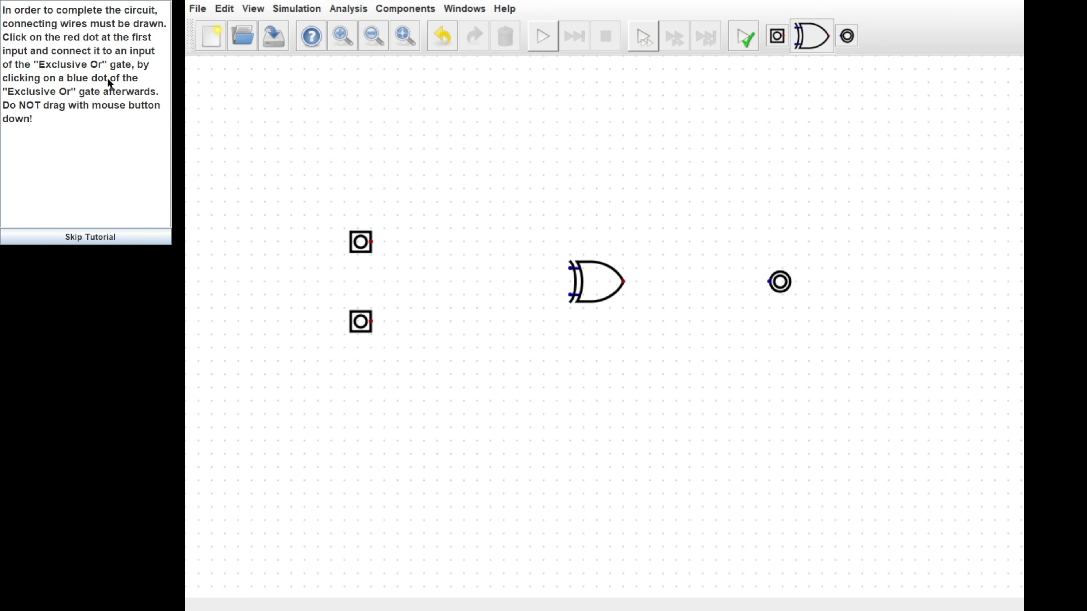
Step: Wire the two inputs to the XOr gate's top and bottom inputs and its output to the Output, undoing one stray wire
left_click(371, 242)
left_click(571, 269)
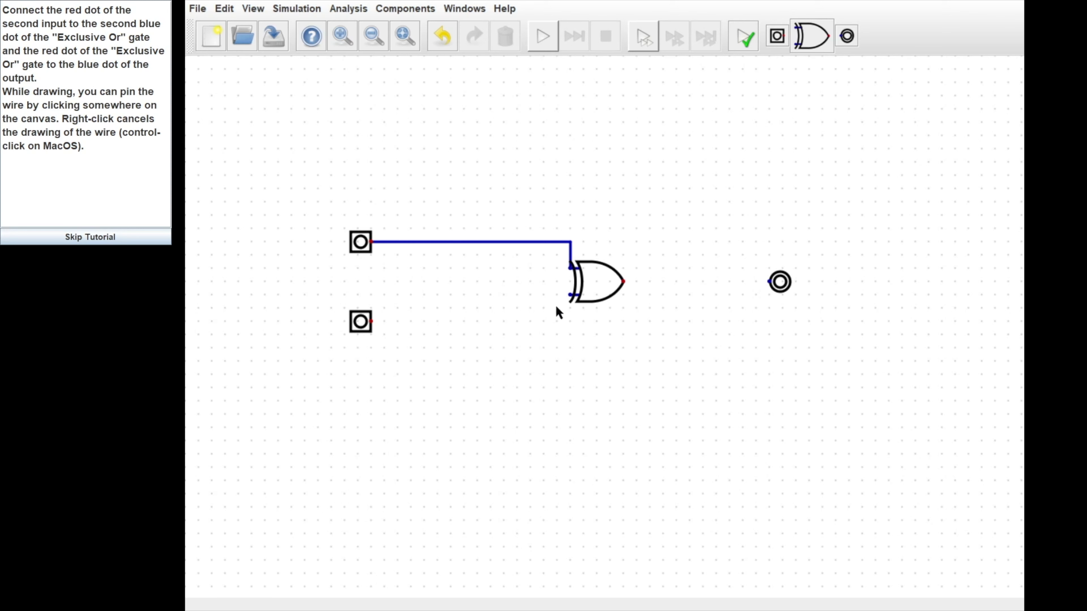
left_click(570, 296)
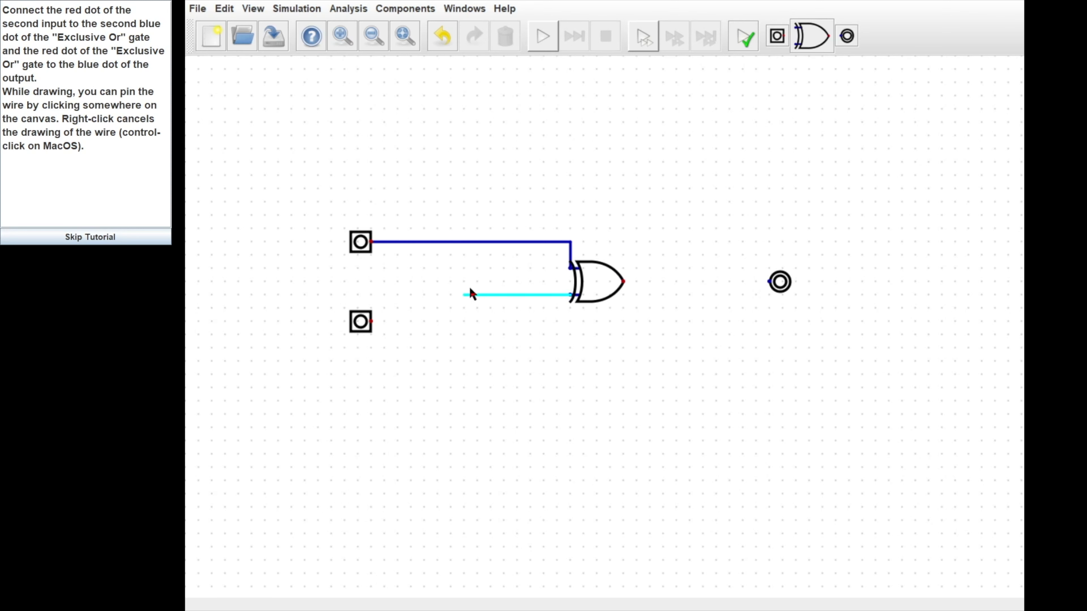
key("ctrl+z")
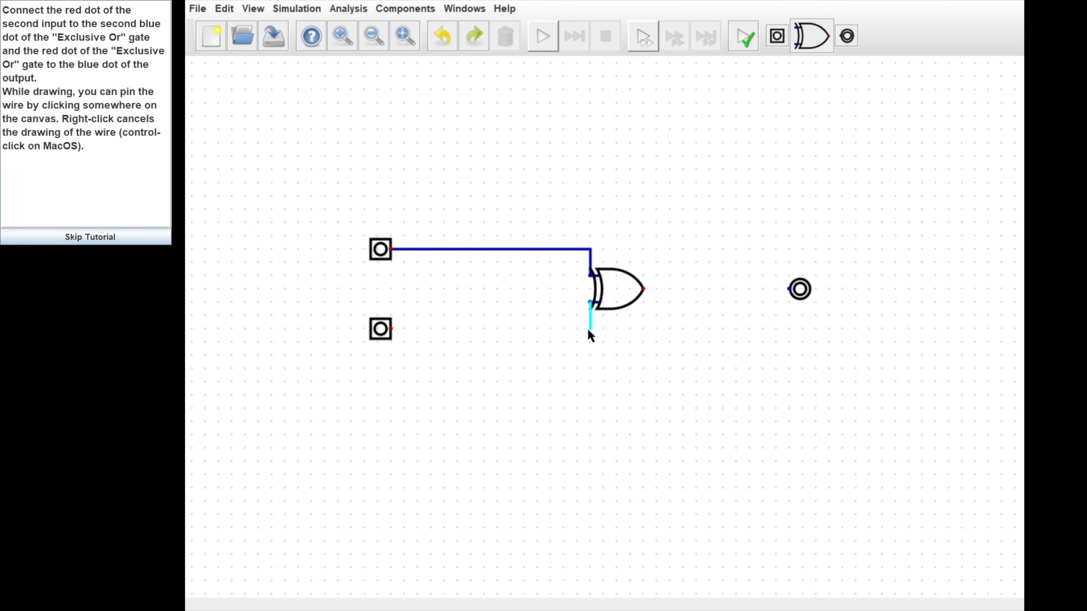
left_click(391, 328)
left_click(643, 290)
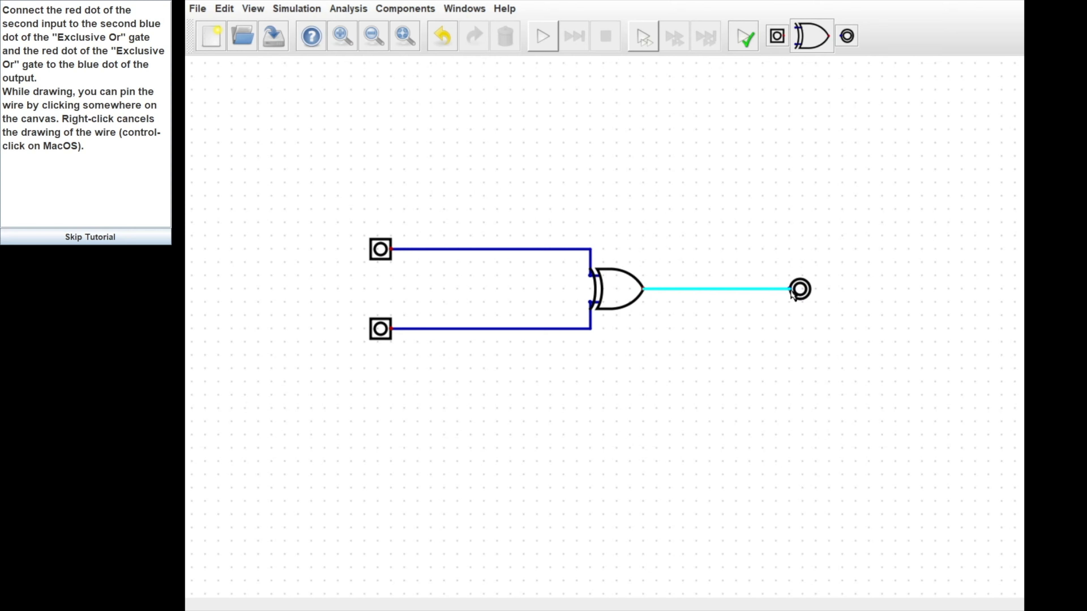
left_click(790, 290)
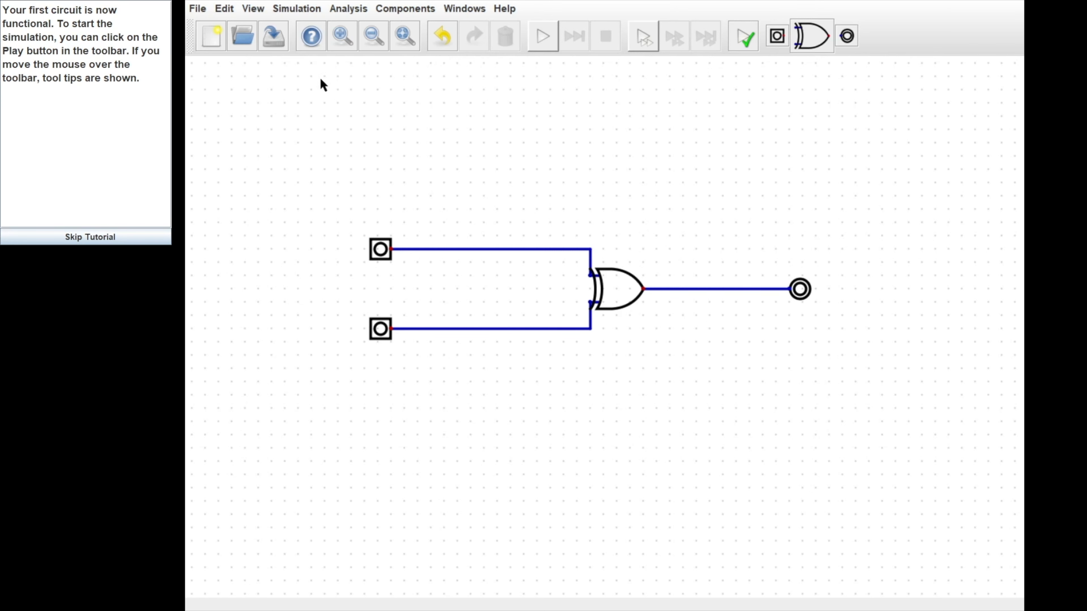
left_click(543, 36)
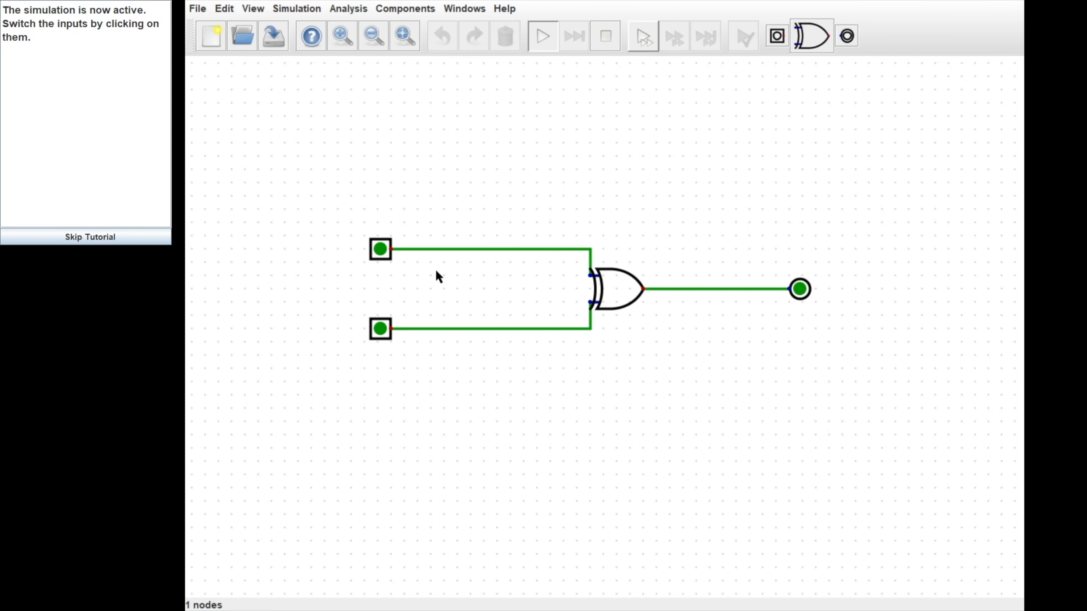
left_click(381, 250)
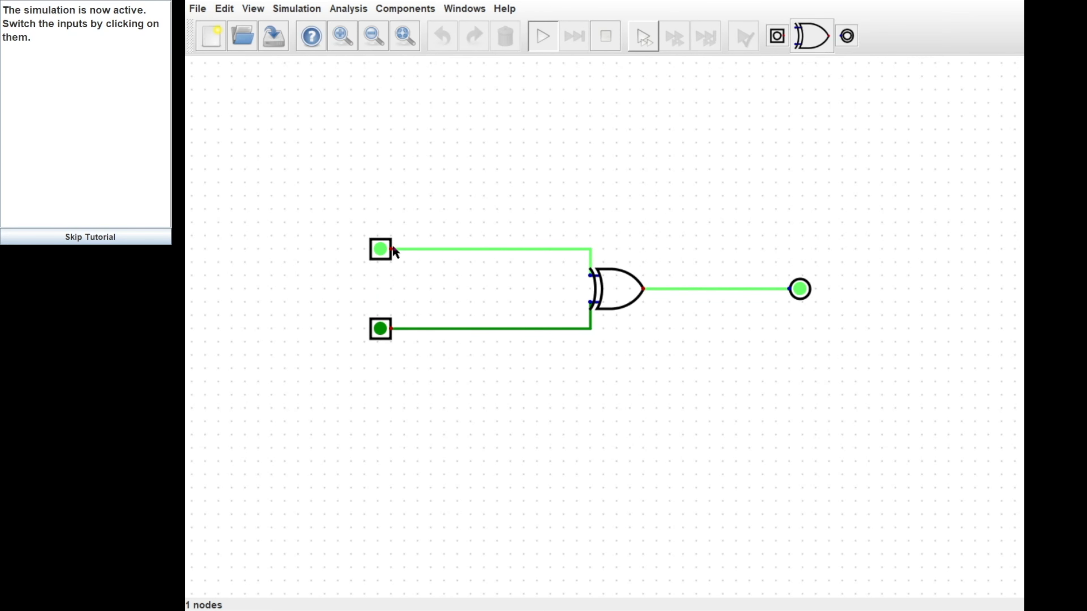
left_click(382, 252)
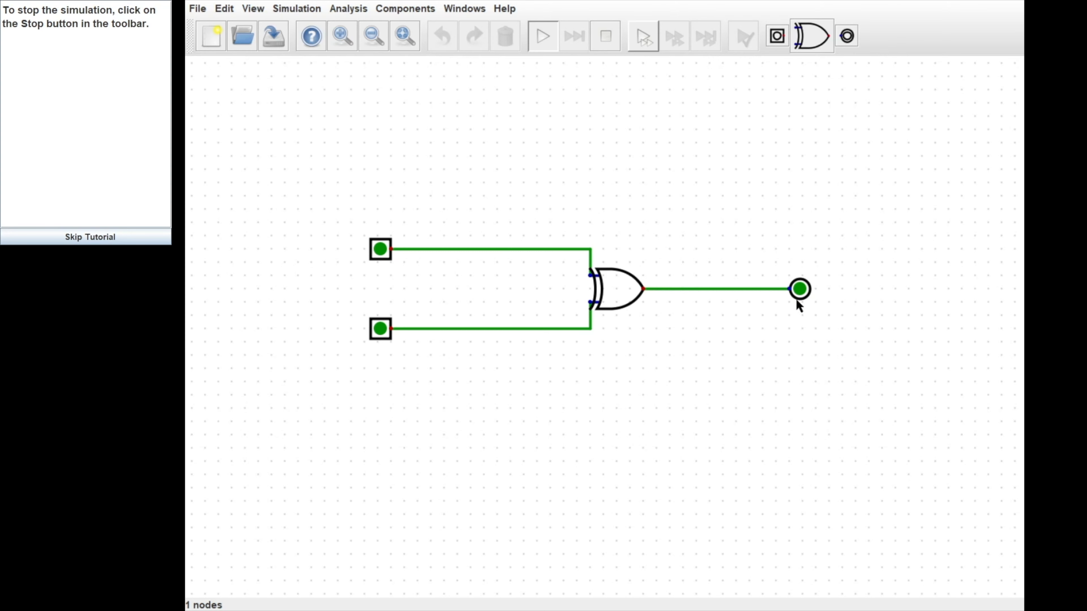
double_click(381, 246)
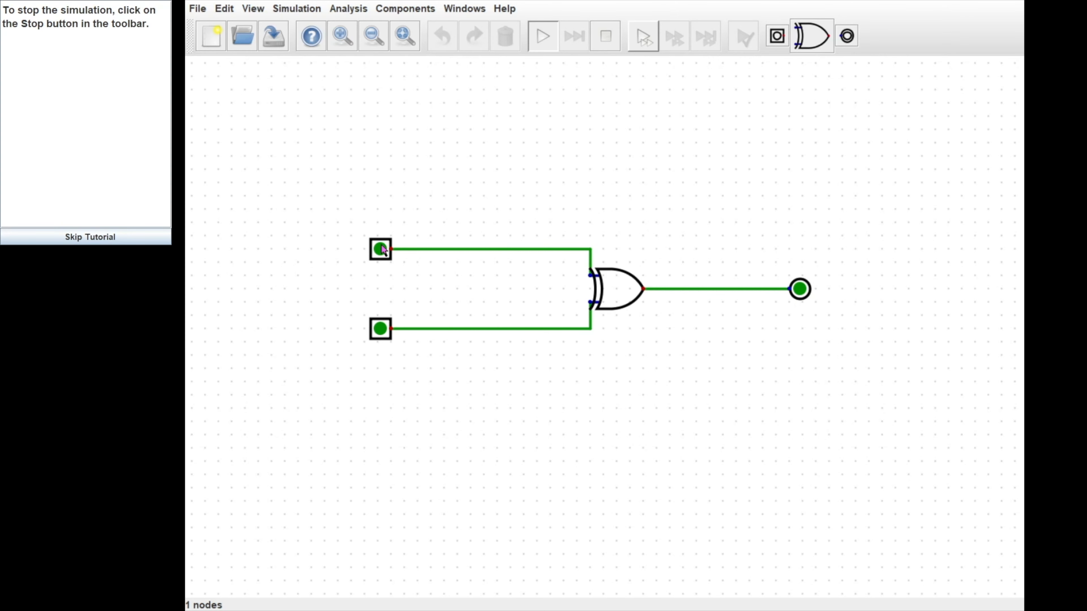
left_click(388, 331)
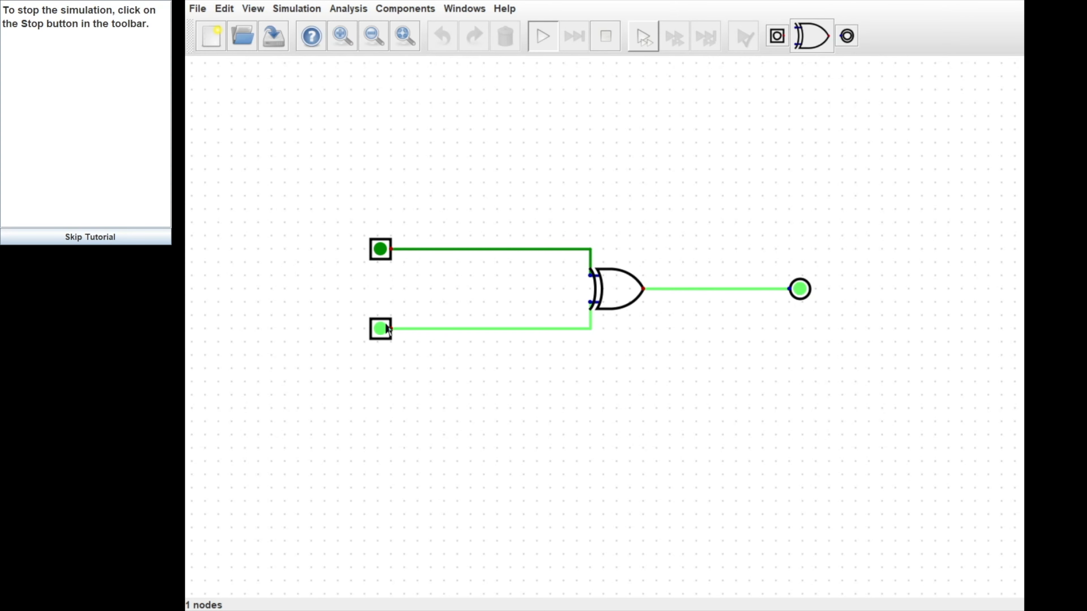
left_click(381, 252)
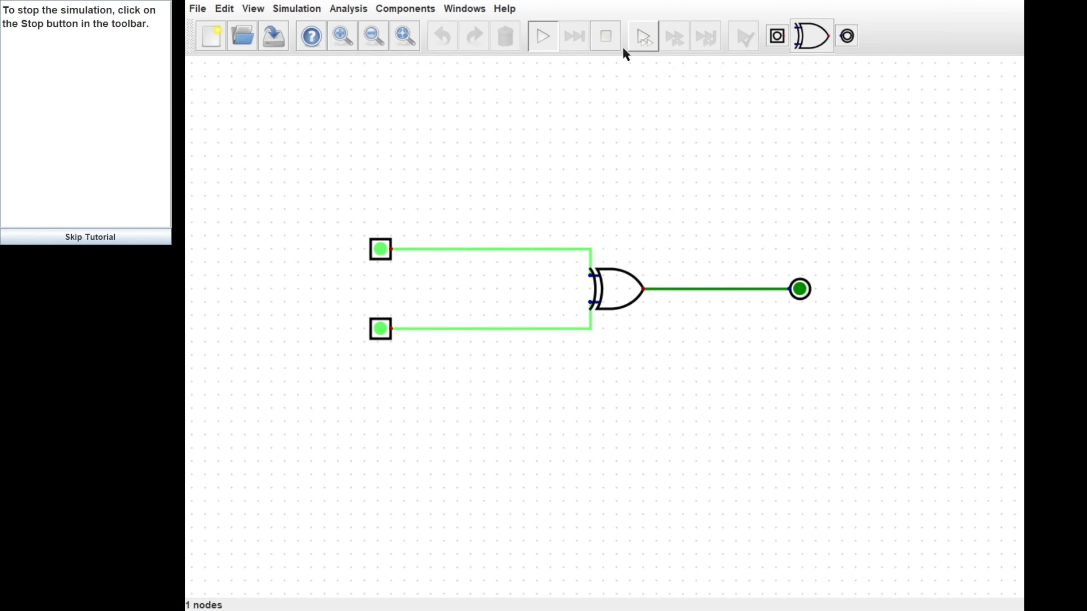
left_click(607, 42)
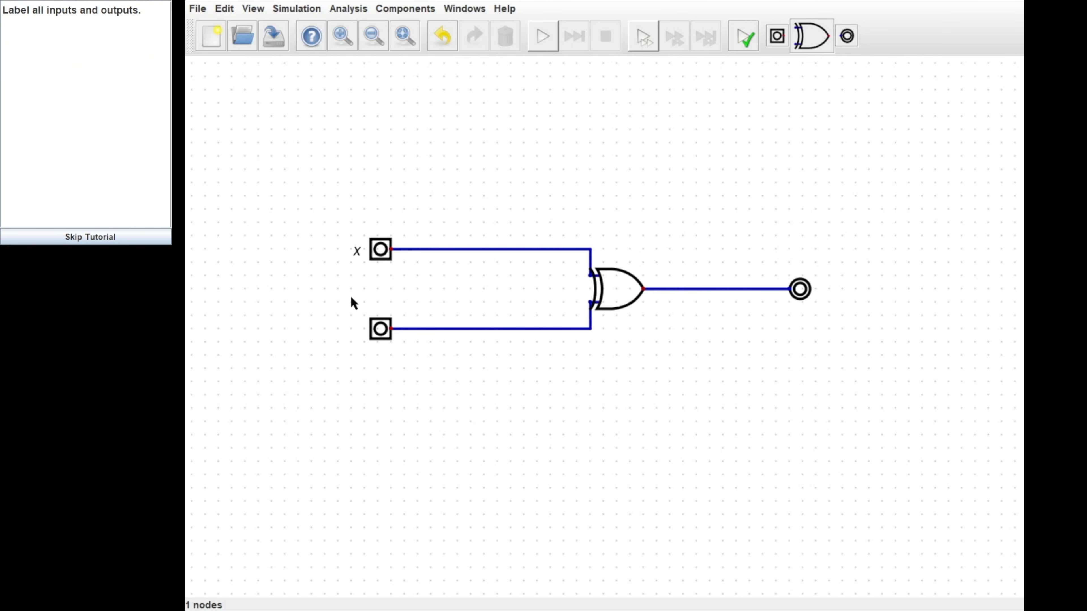
Step: Enter label y for the bottom input and out for the output
type("yout")
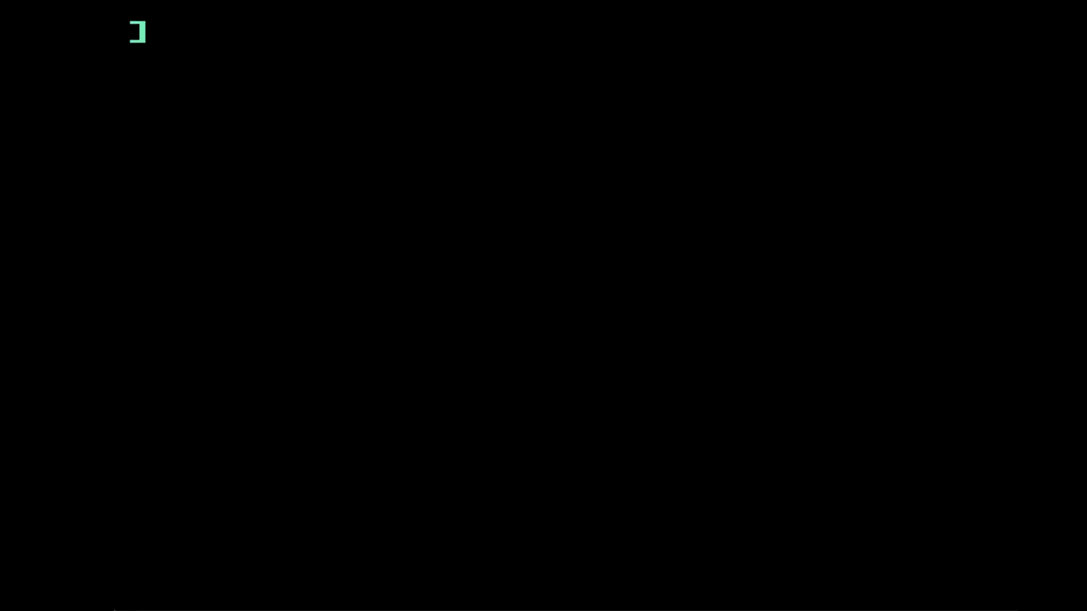
Step: Clear the program with NEW and enter line 10 HOME : HTAB 12: VTAB 10
type("NEW")
key("Return")
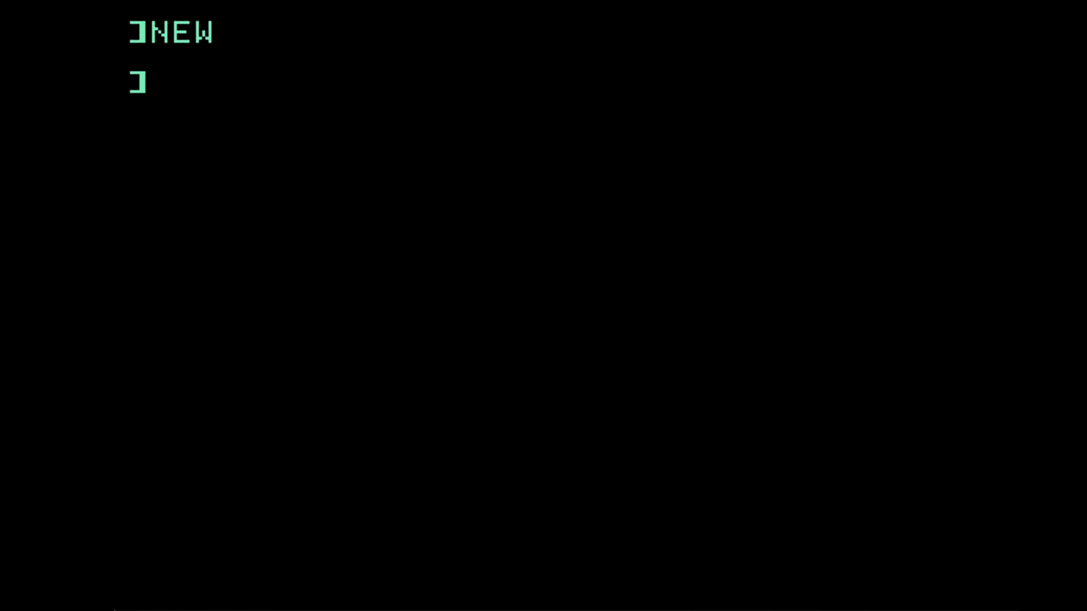
type("10 HOME : HTA")
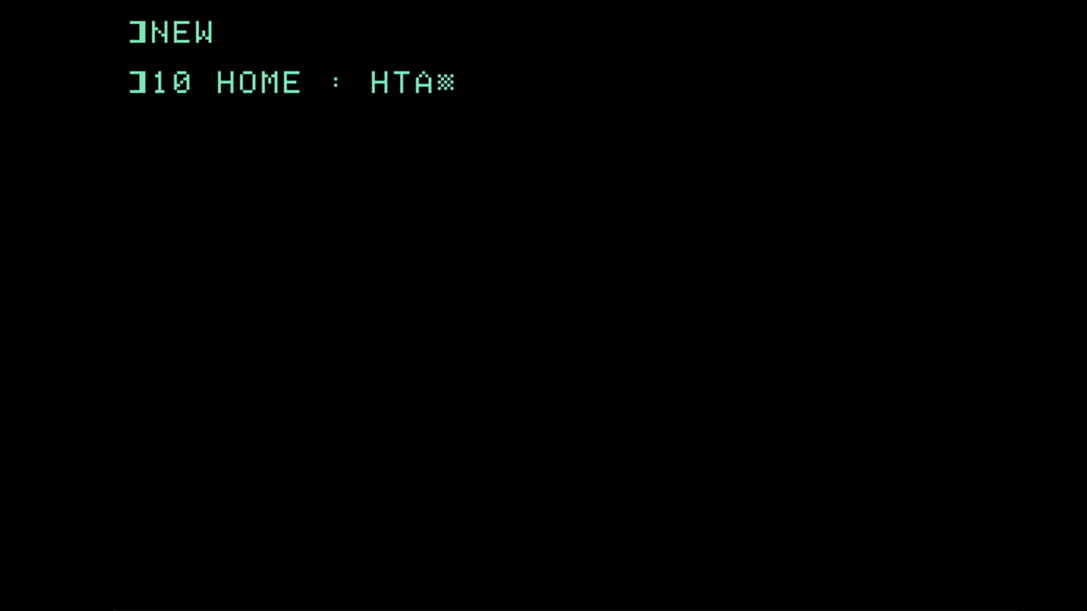
type("B 12: VTAB 10")
key("Return")
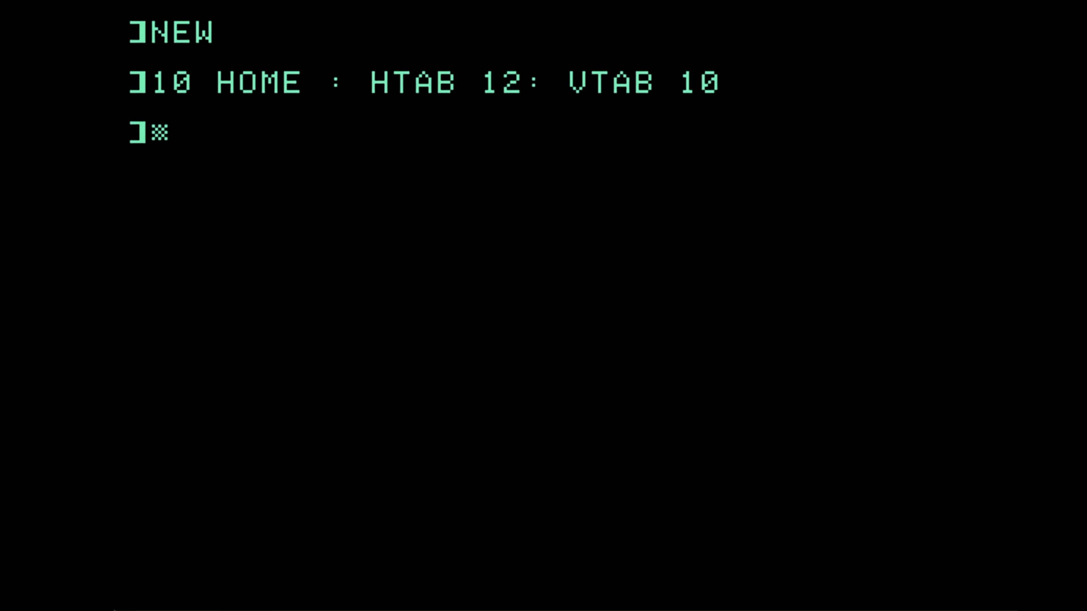
Step: Enter line 20 printing the "MUSIC BY:" credit and begin line 30 VTAB 15: HTAB 7:
type("20 PRINT \"MUS")
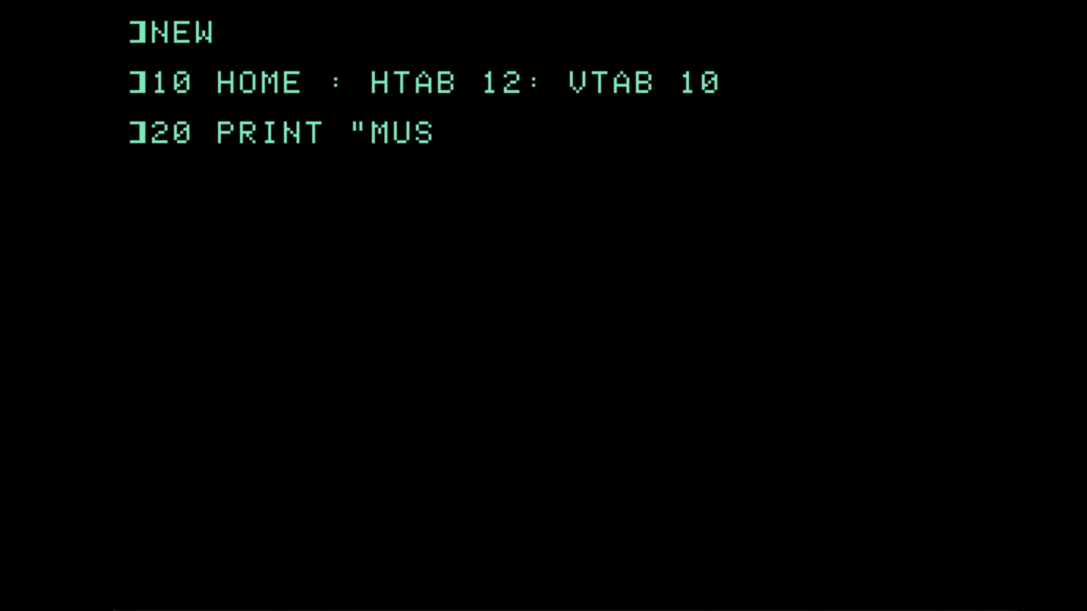
type("IC BY: TUO")
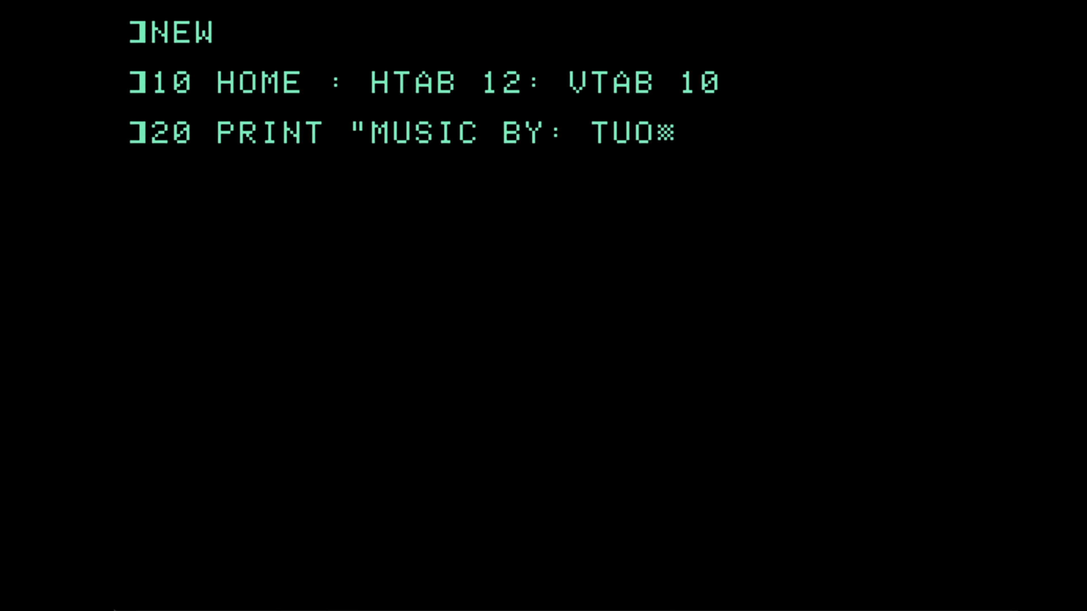
type("NI\"")
key("Return")
type("30")
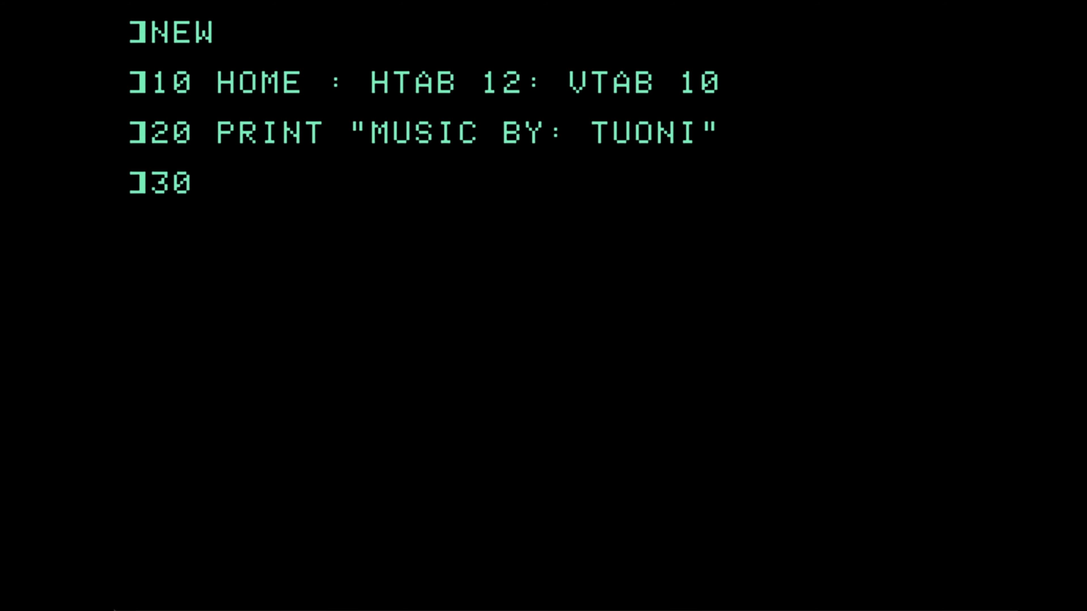
type(" VTAB 15: HTAB 7:")
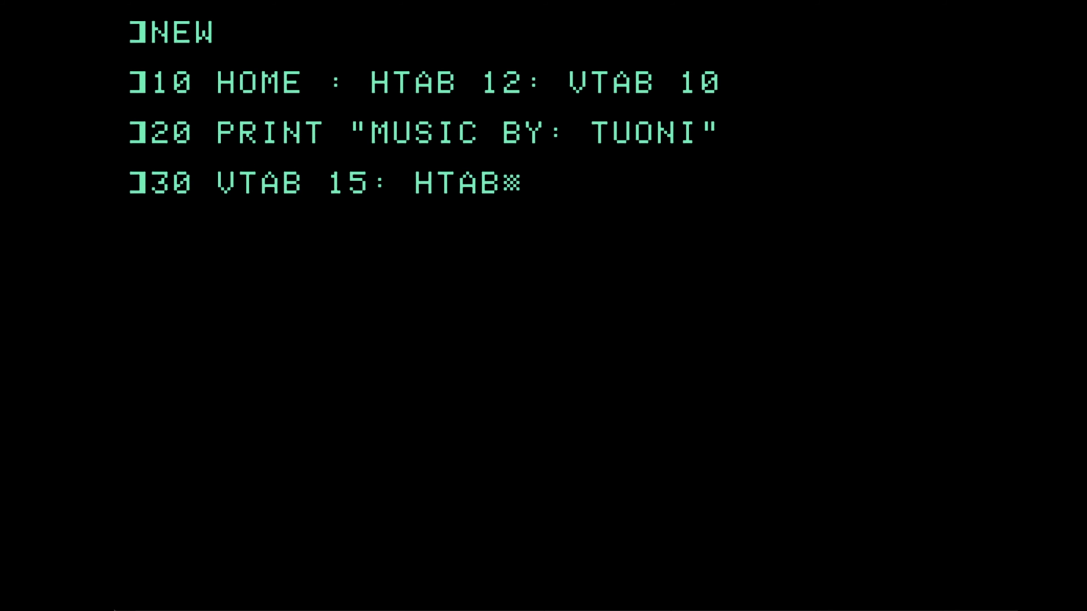